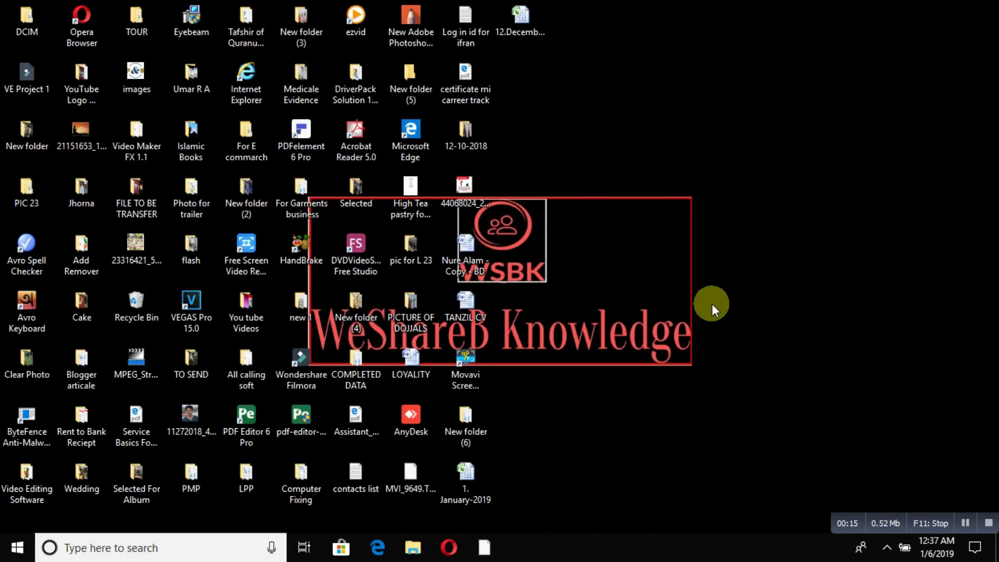
Launch the Settings app by searching 'setti' in the taskbar search box
click(189, 549)
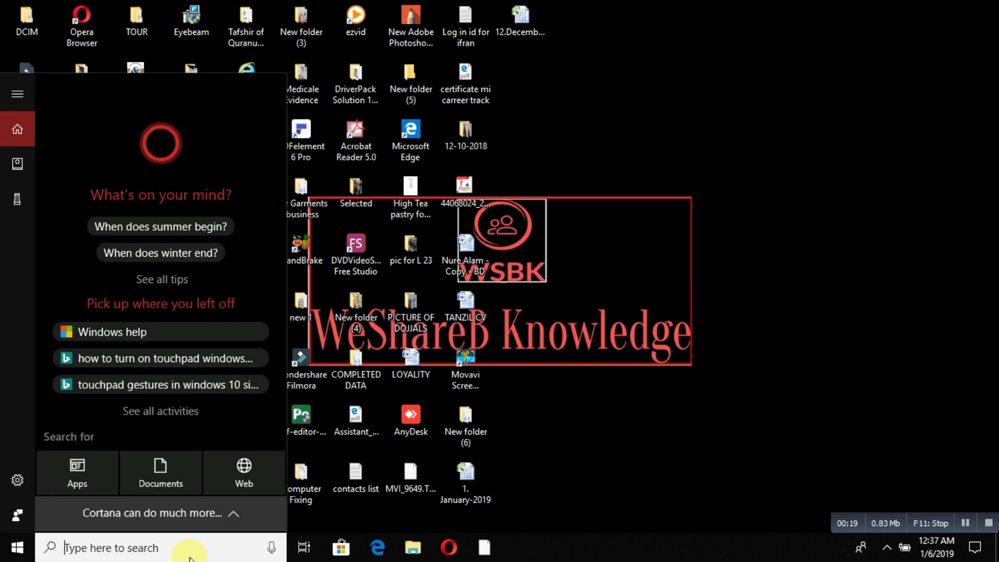
text(setti)
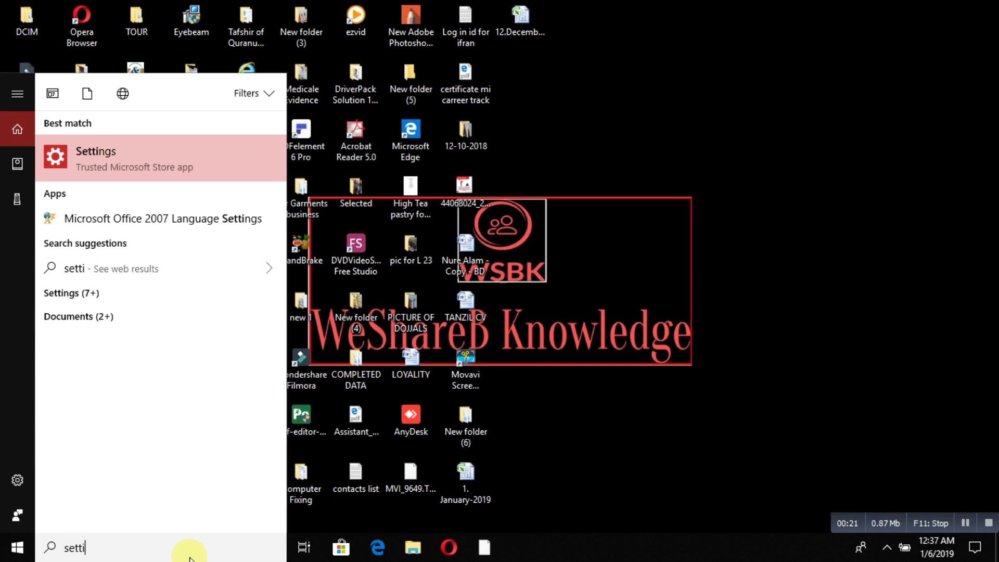
click(145, 165)
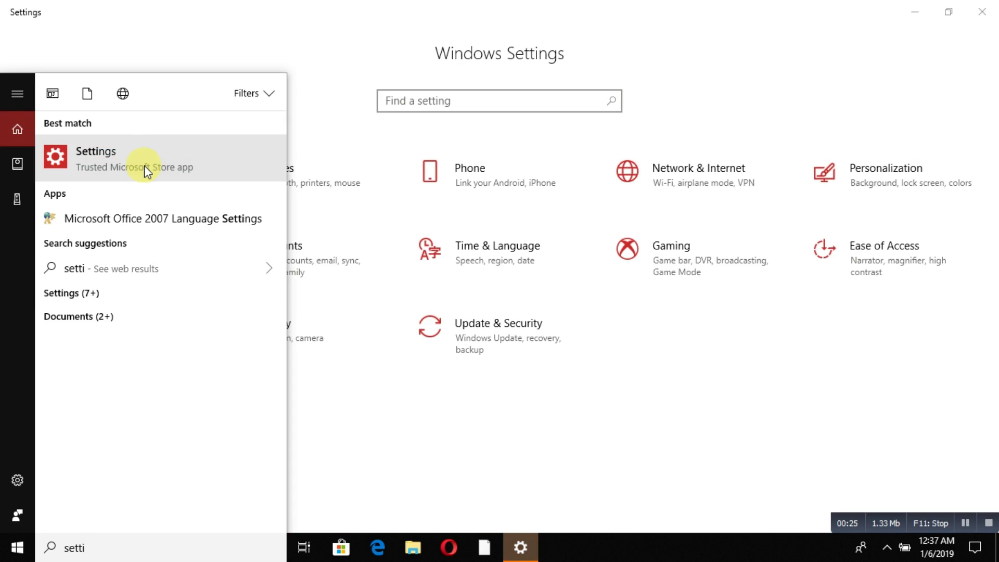
Go to Devices and switch Bluetooth from On to Off
click(323, 5)
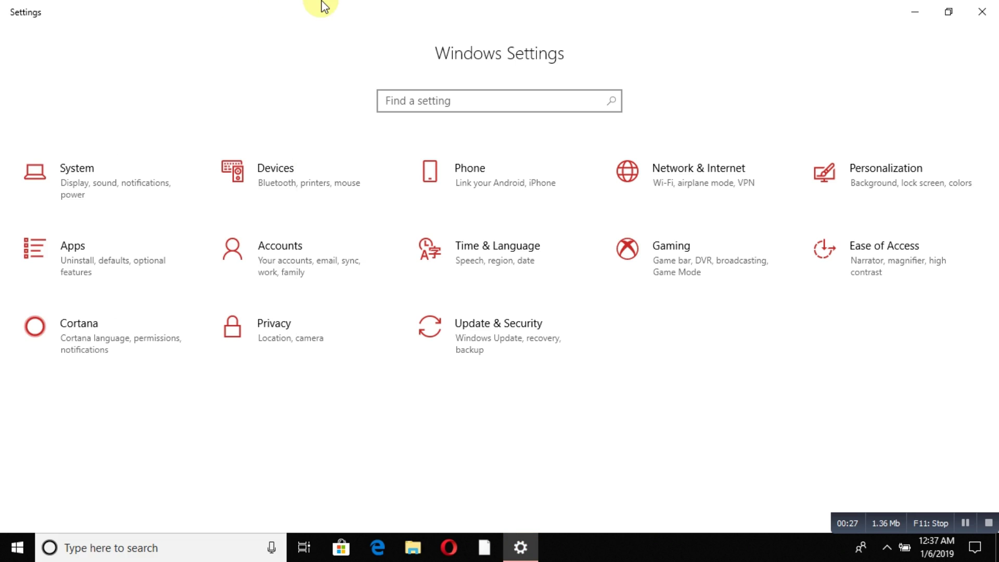
click(277, 178)
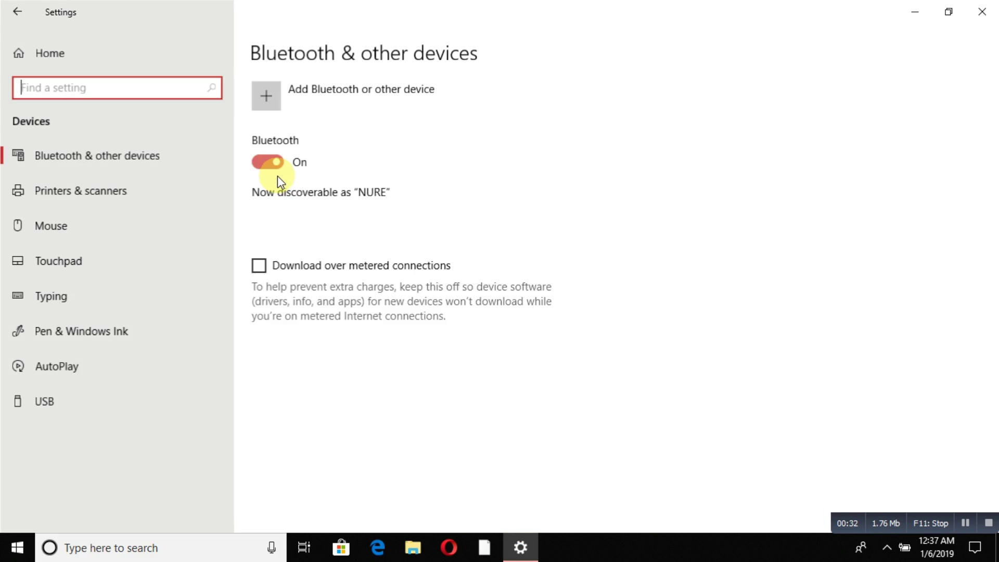
click(277, 176)
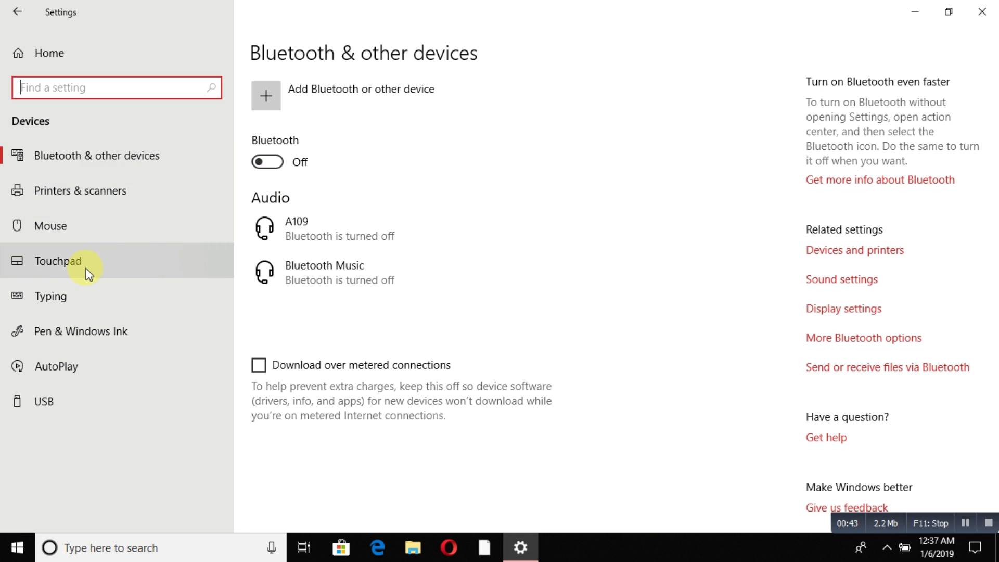
On the Mouse page, keep the primary button Left and the wheel option unchanged, and adjust the lines-to-scroll slider
click(95, 239)
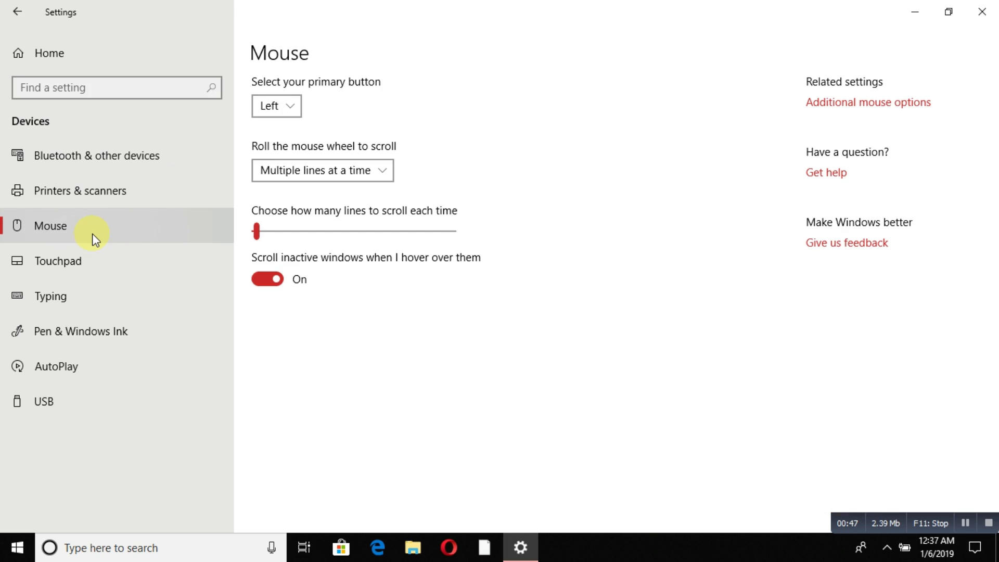
click(289, 102)
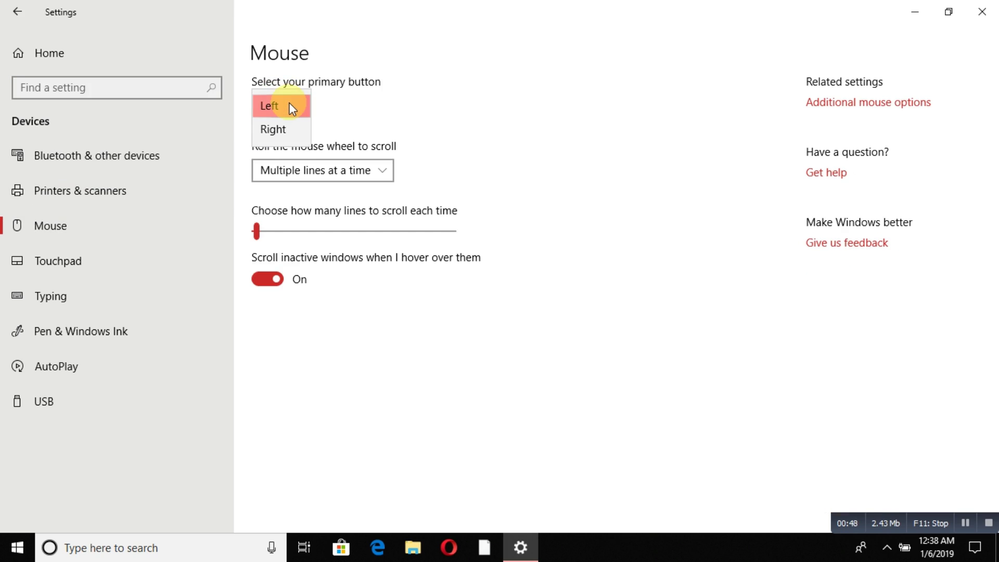
click(487, 134)
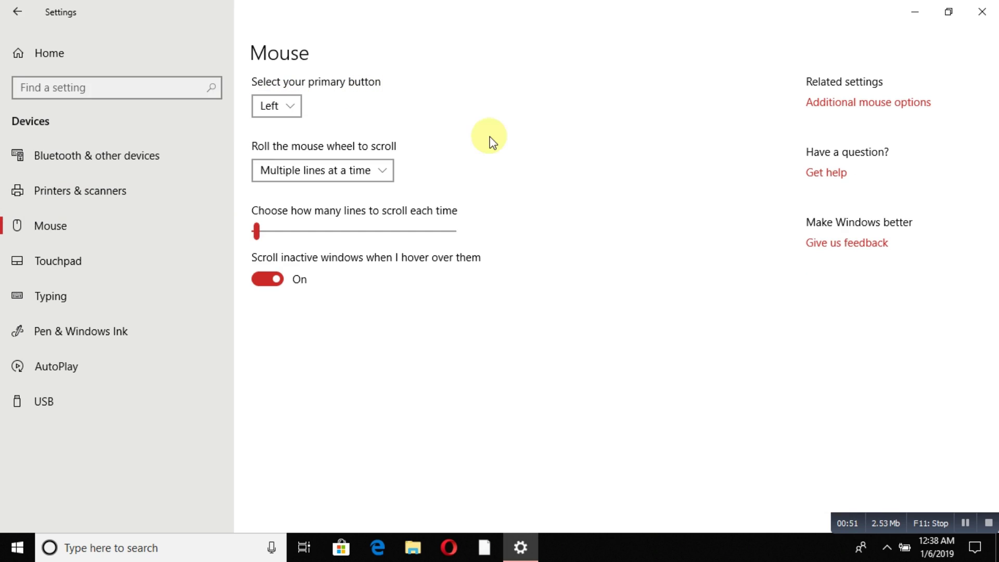
click(385, 169)
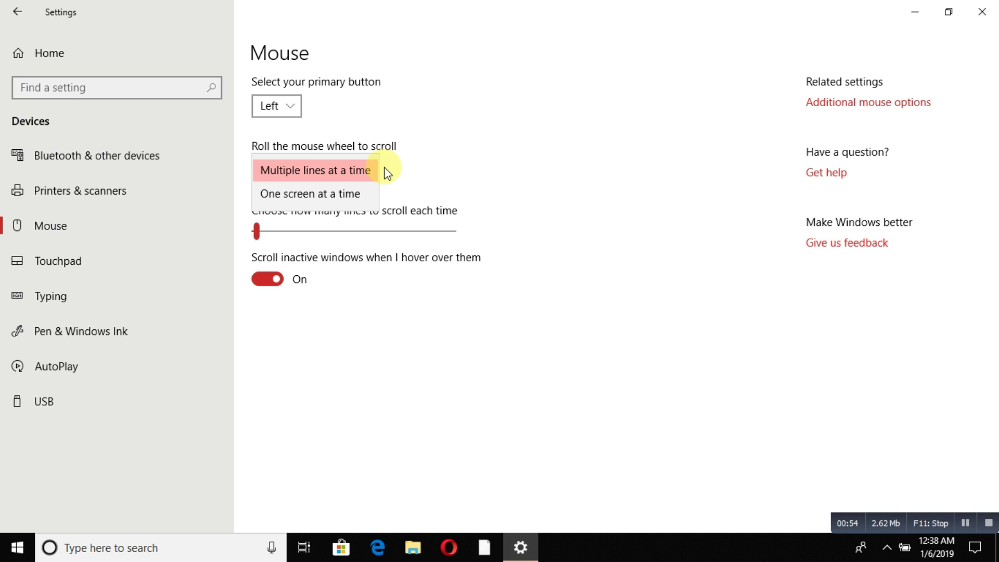
click(491, 141)
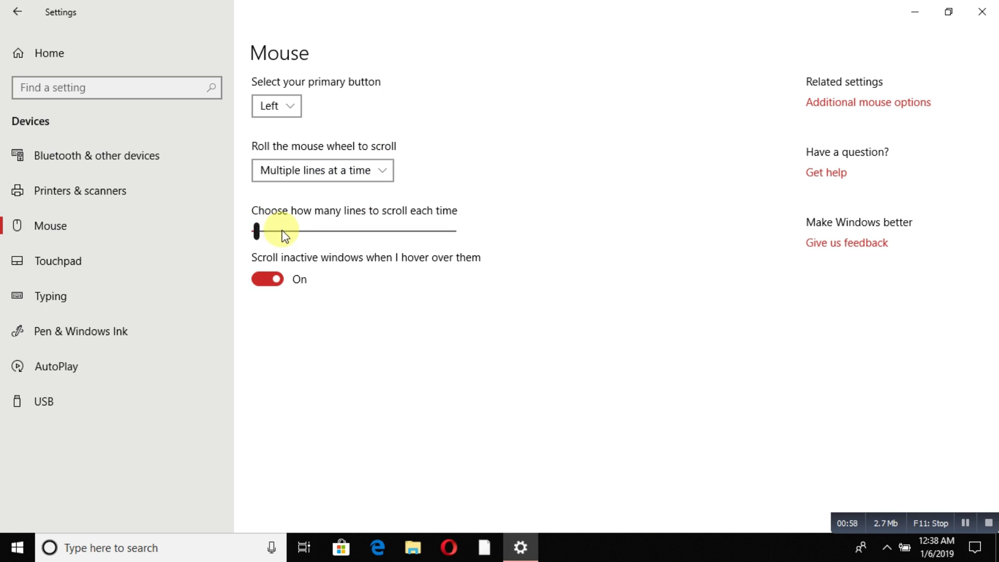
mouse_move(254, 230)
mouse_down()
mouse_move(363, 234)
mouse_move(308, 234)
mouse_move(403, 214)
mouse_move(258, 237)
mouse_move(302, 289)
mouse_move(257, 241)
mouse_up()
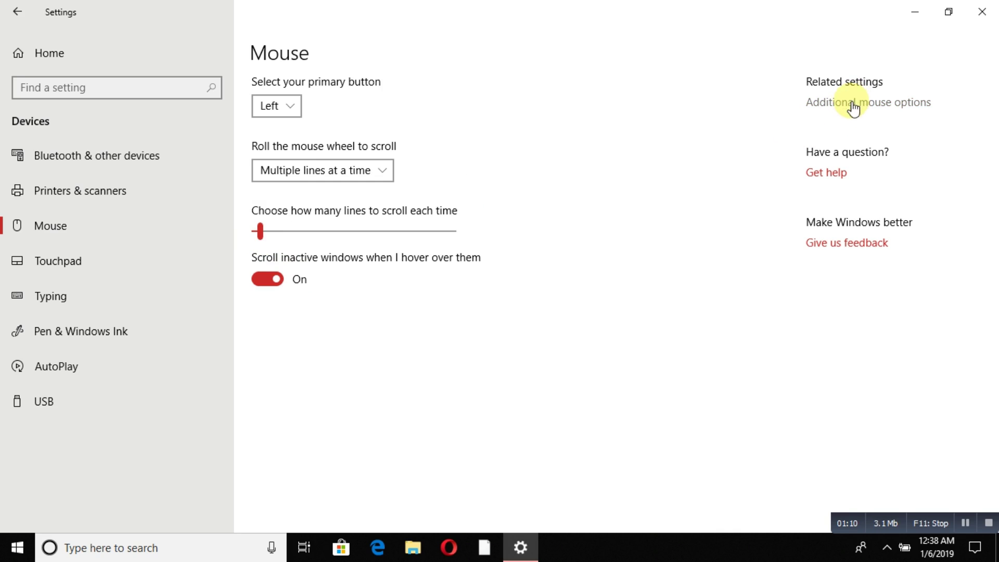
click(872, 108)
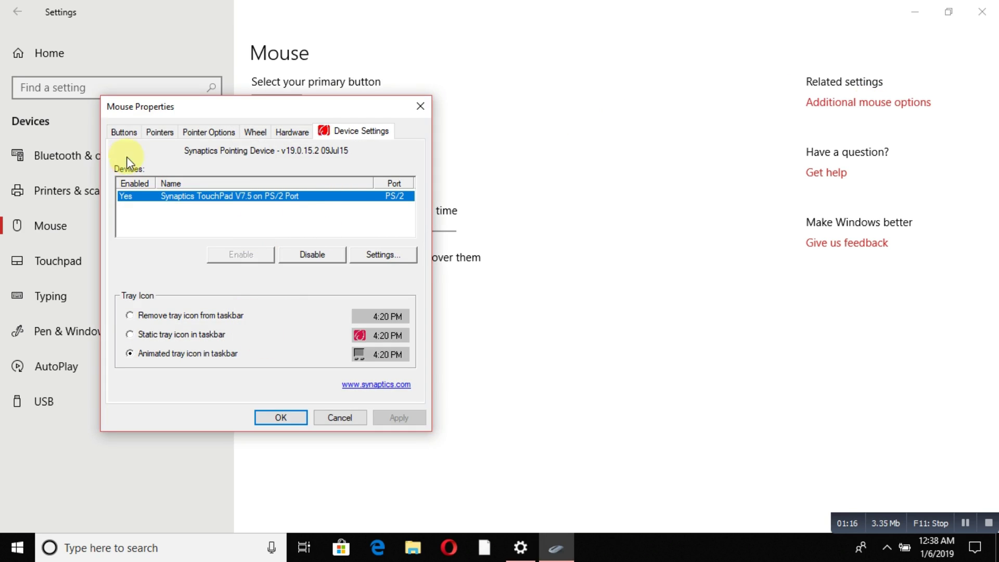
Review the Buttons, Pointers, Pointer Options and Wheel tabs, then view the Synaptics PS/2 Port TouchPad under Hardware
click(125, 136)
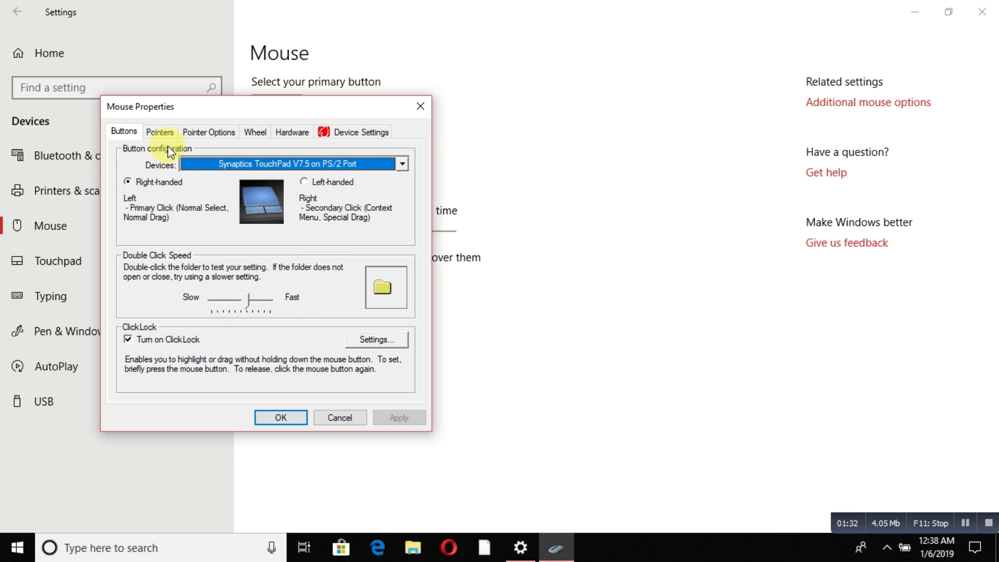
click(161, 133)
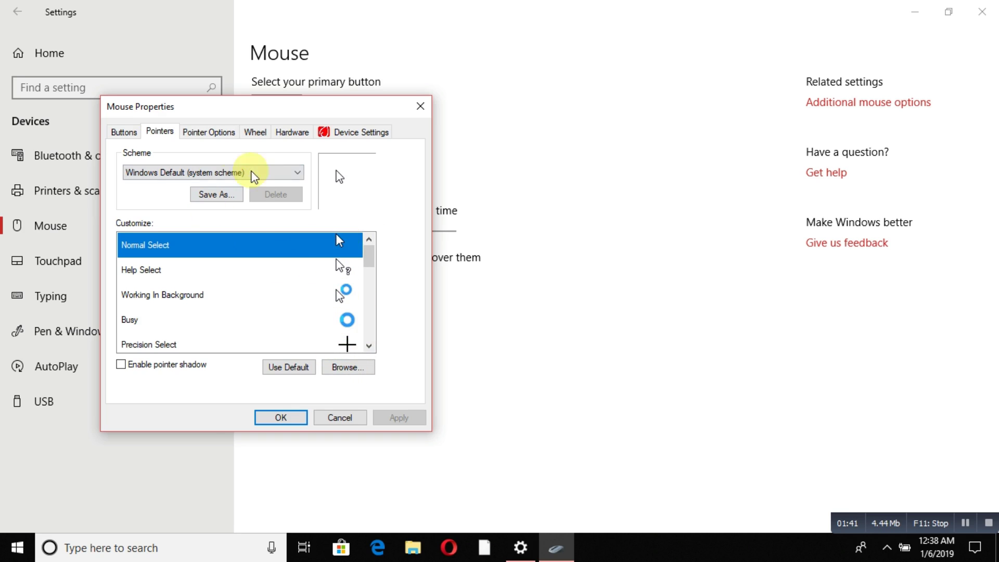
click(214, 134)
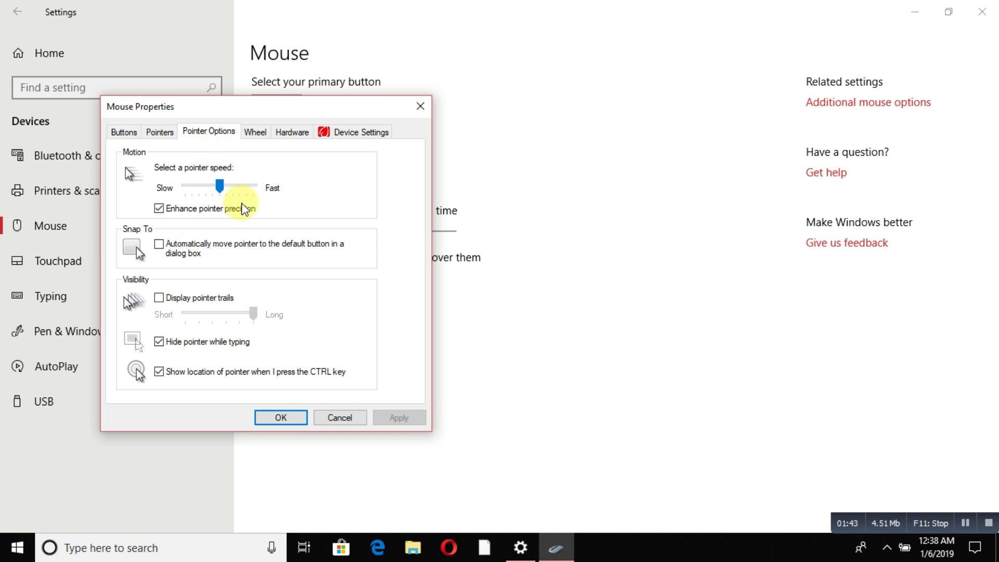
click(257, 135)
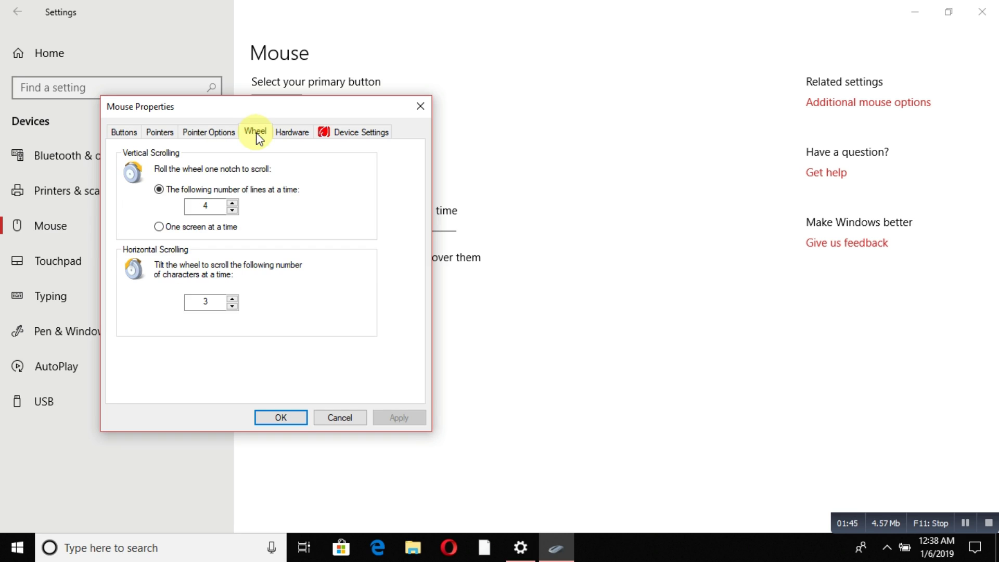
click(282, 133)
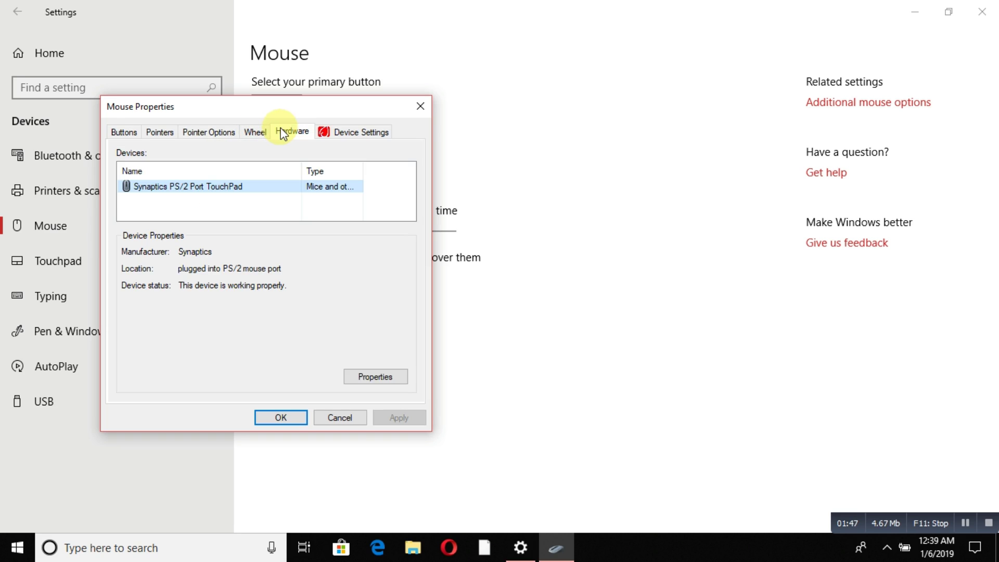
Close Mouse Properties and check Touchpad sensitivity, leaving it at Most sensitive
click(421, 106)
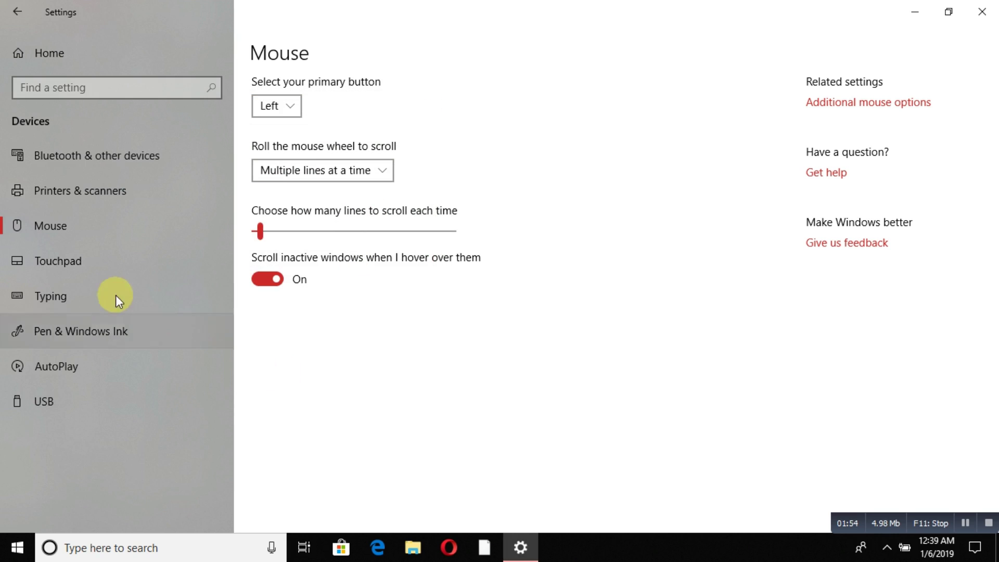
click(88, 273)
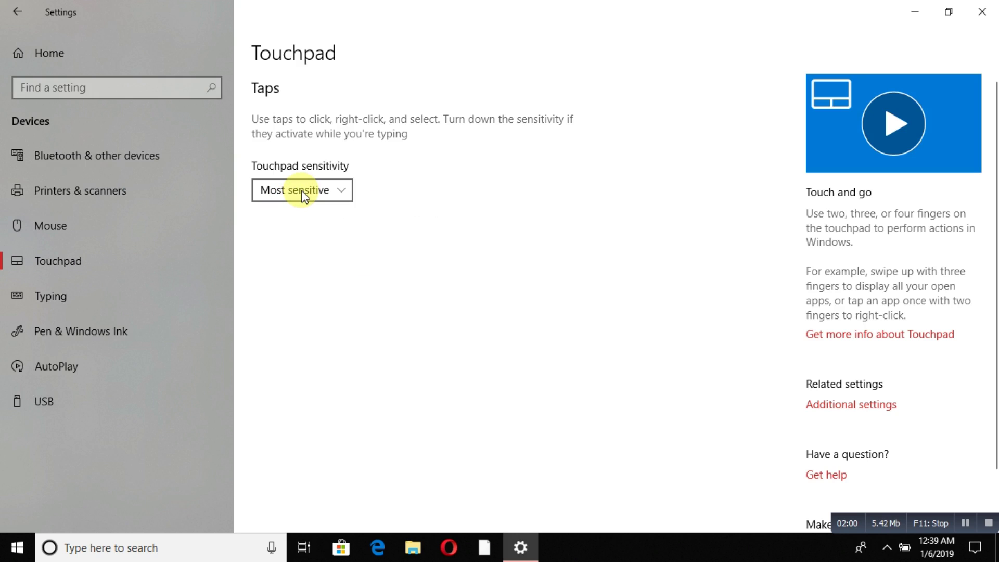
click(334, 195)
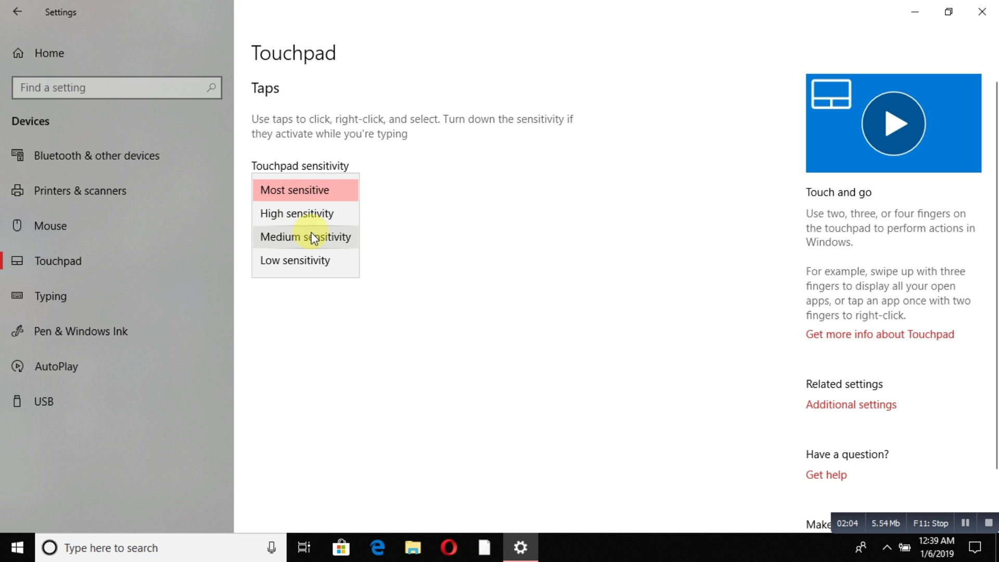
click(409, 229)
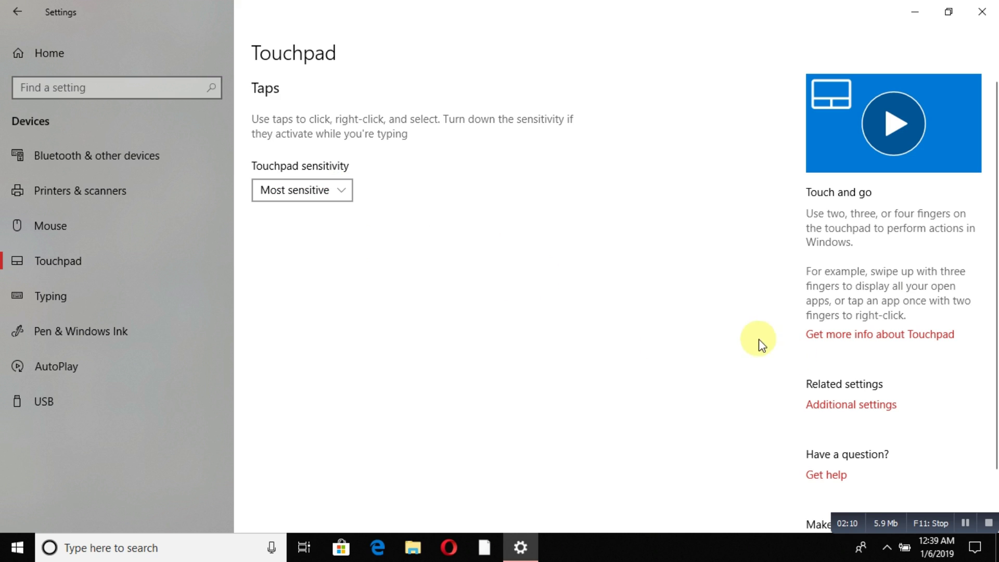
click(841, 413)
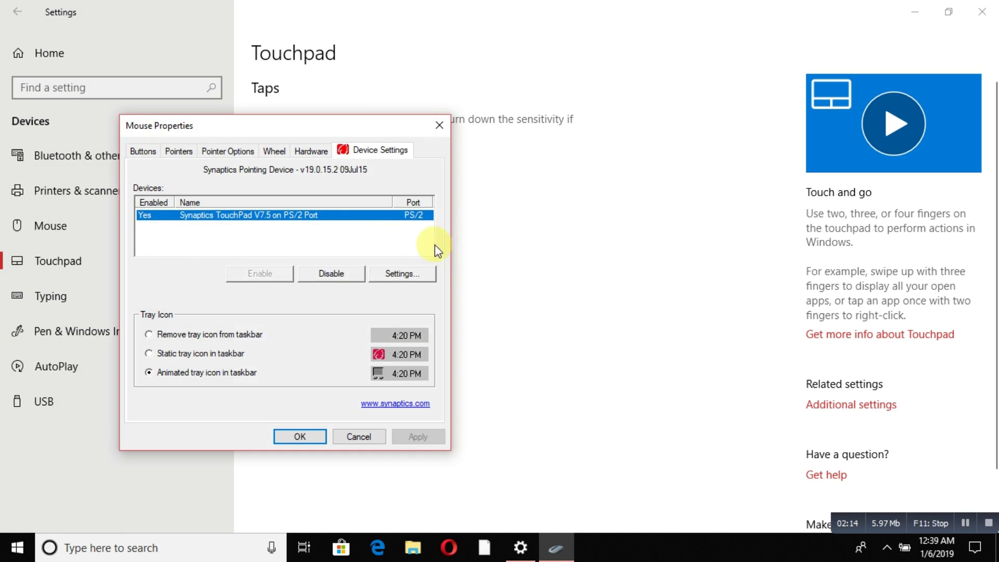
Open the Synaptics settings window and view the Scrolling, Pinch Zoom, Rotating and Pointing pages
click(409, 273)
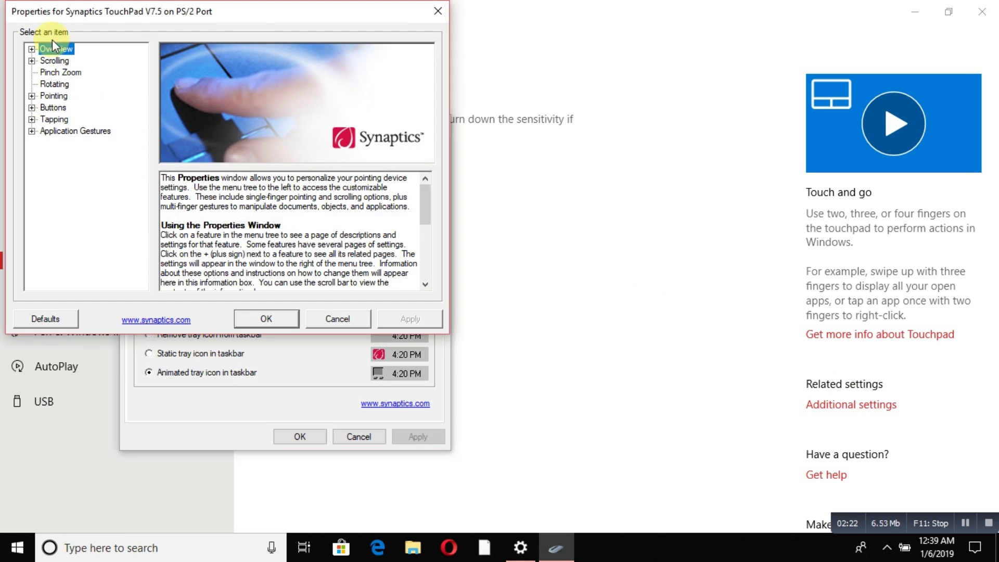
click(32, 61)
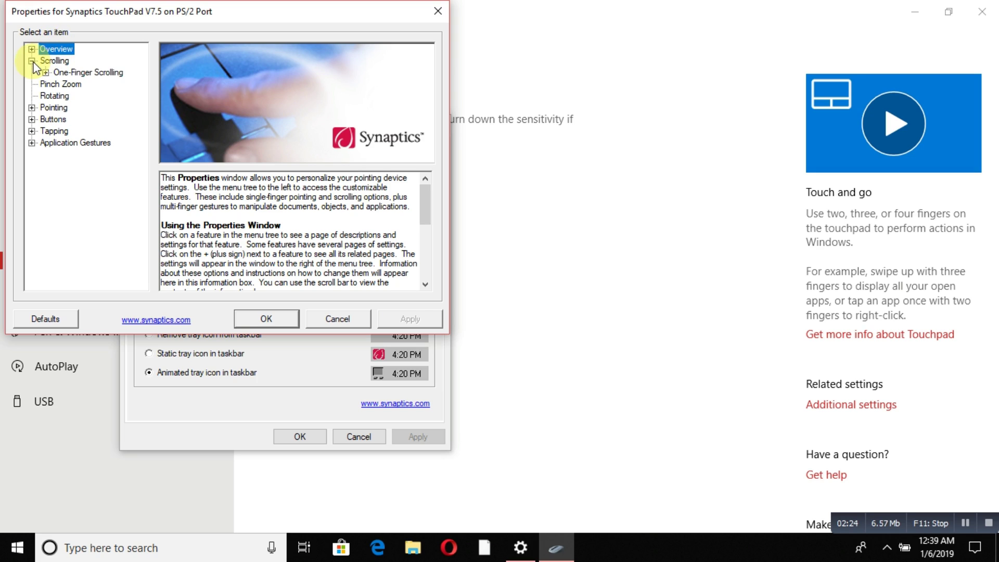
click(32, 61)
click(48, 74)
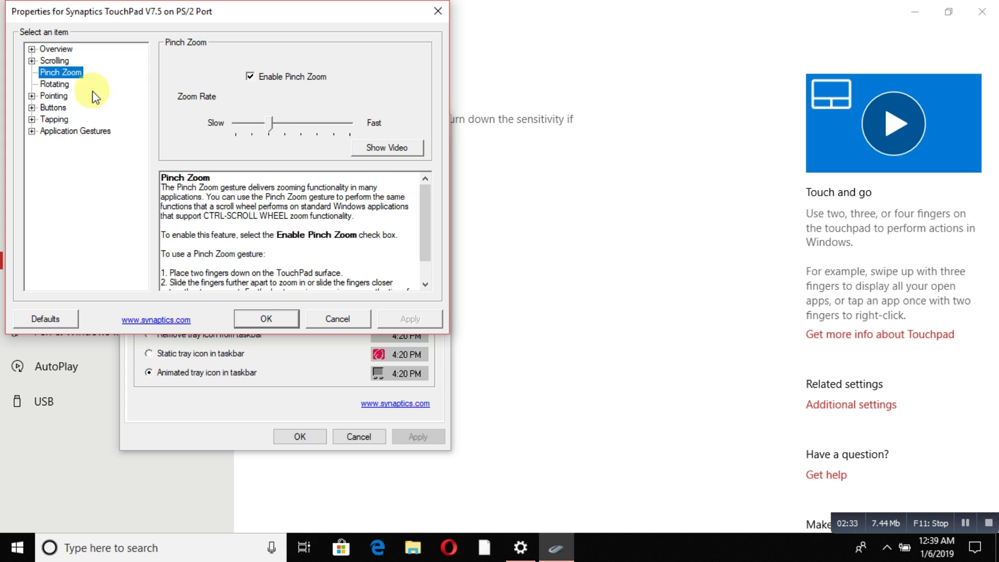
click(60, 84)
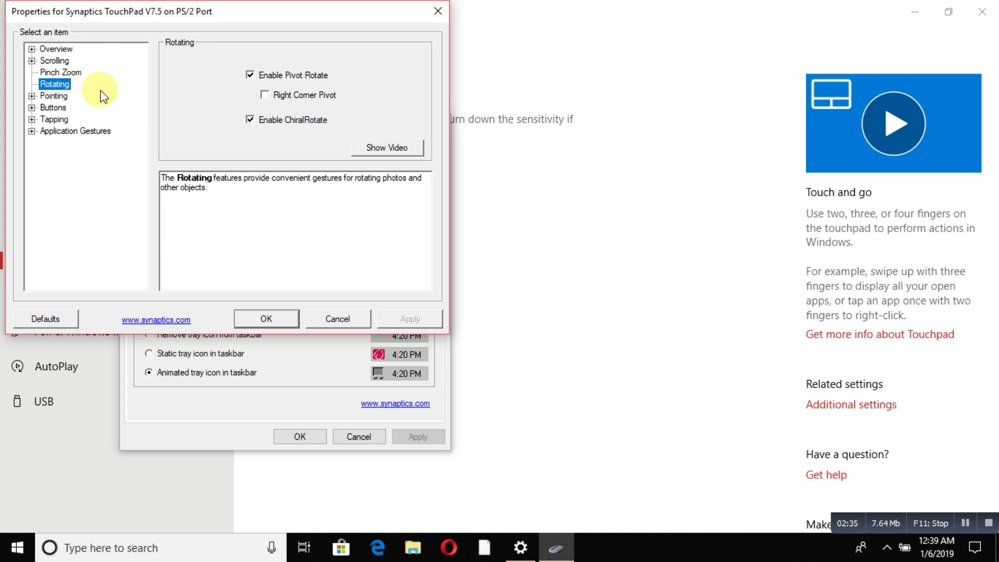
click(63, 96)
Check the Buttons and Tapping pages, expanding Tapping and Tap Zones, with Enable Tapping on
click(54, 109)
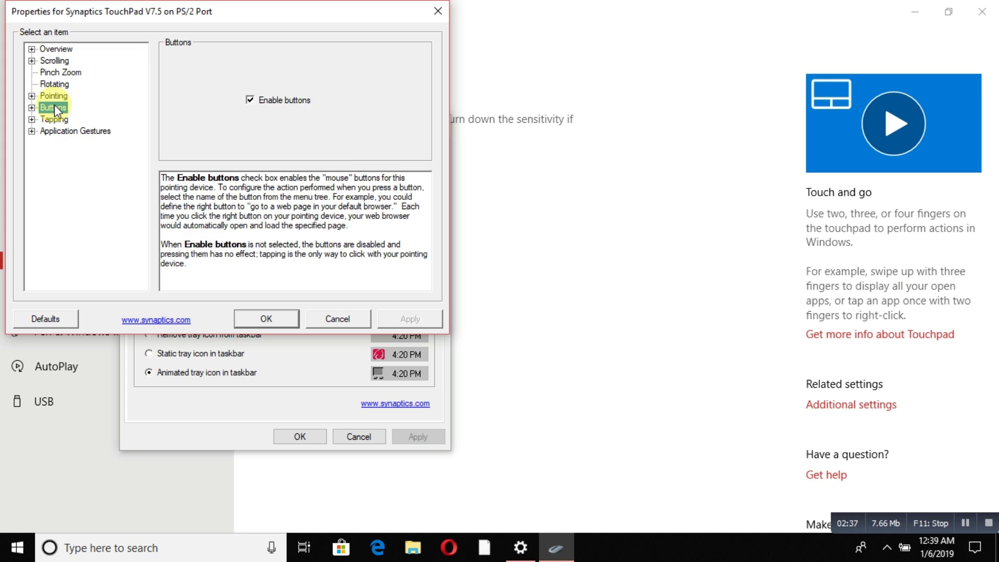
click(51, 118)
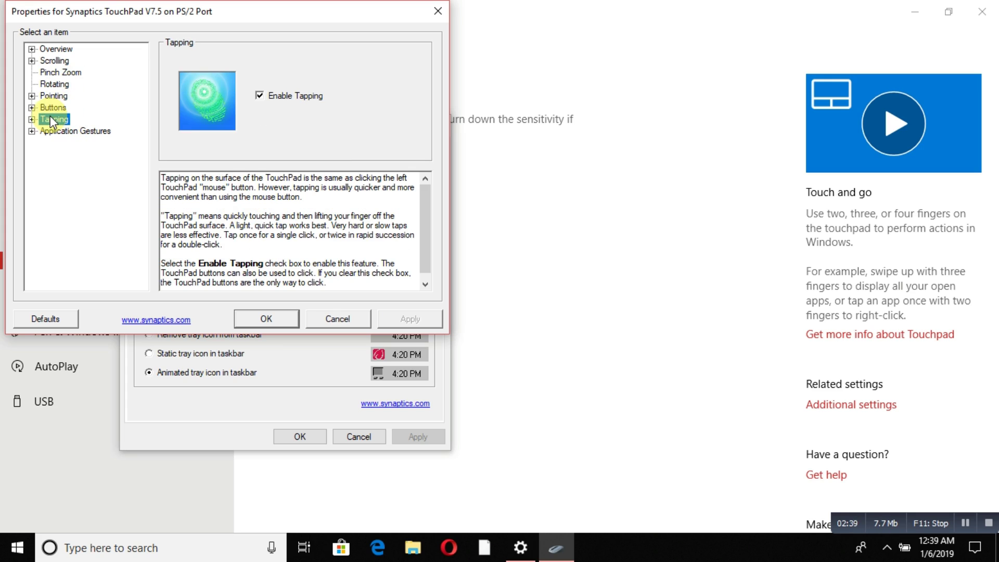
click(32, 119)
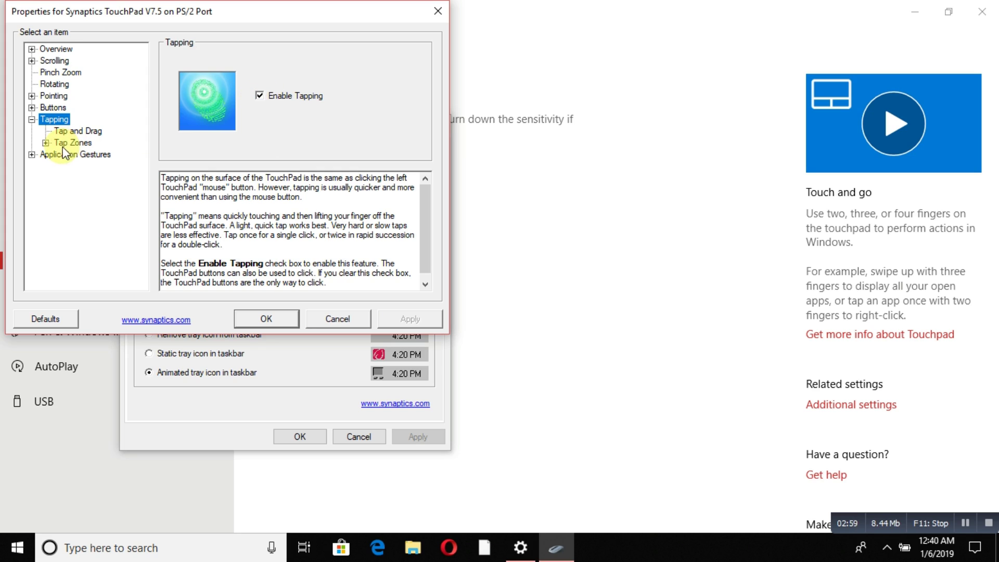
click(46, 143)
click(46, 142)
click(32, 119)
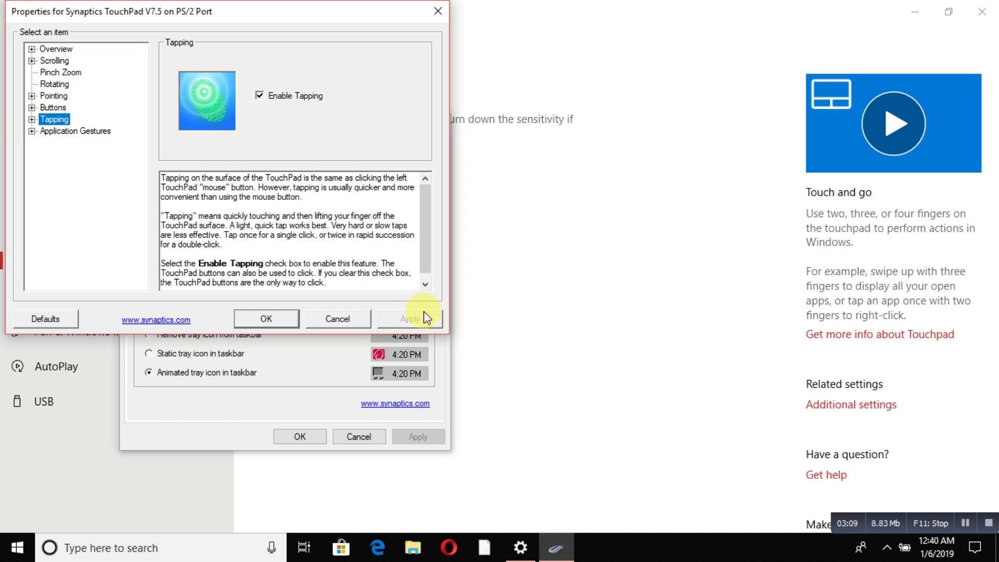
Confirm the Synaptics TouchPad Properties and Mouse Properties dialogs with OK
click(262, 319)
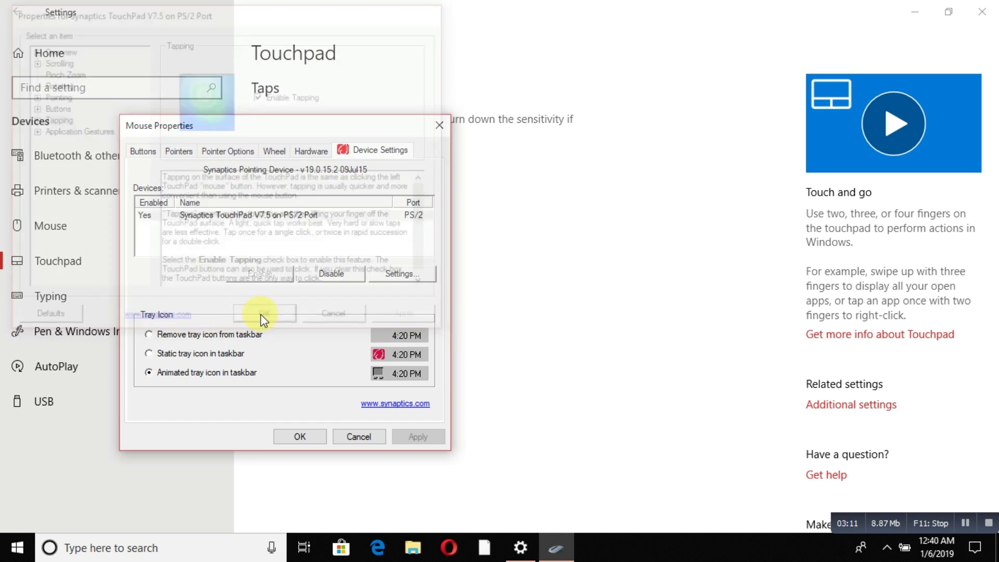
click(297, 440)
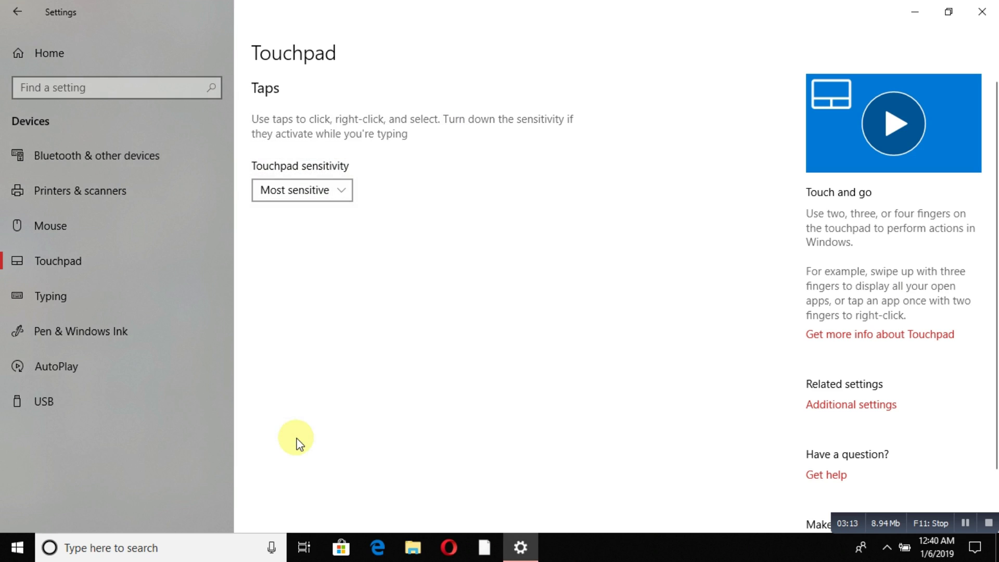